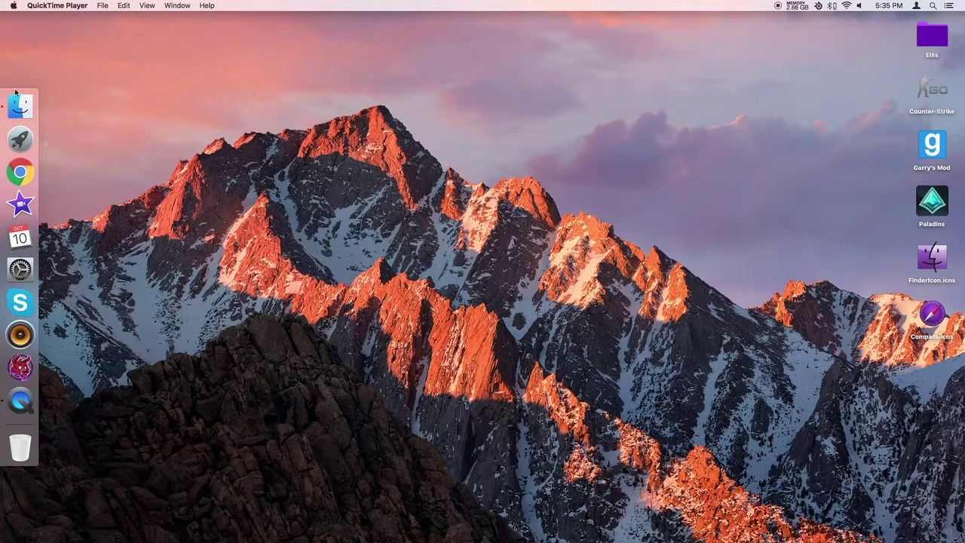
In Launchpad's first page, drag Chess toward the Dock and drop it back in its original slot
click(20, 139)
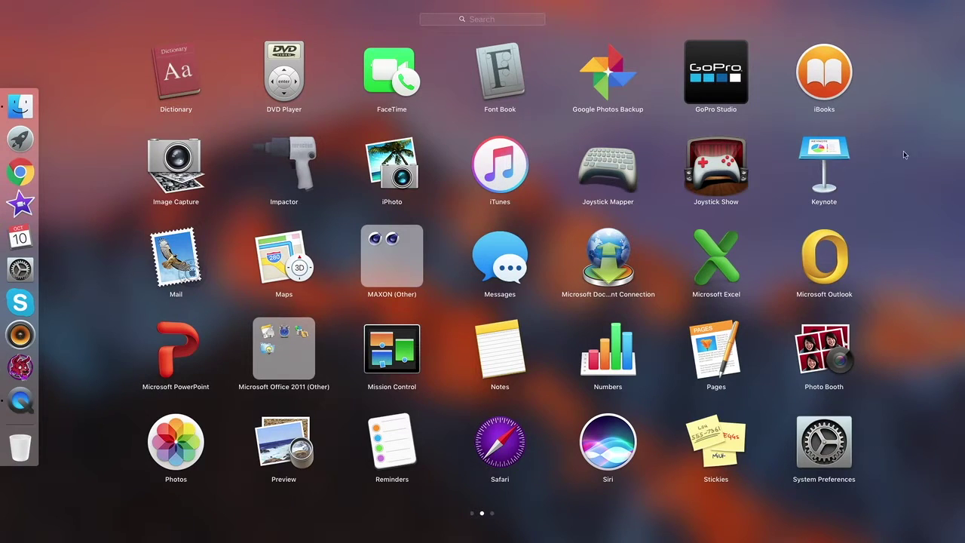
scroll(911, 166, left, 3)
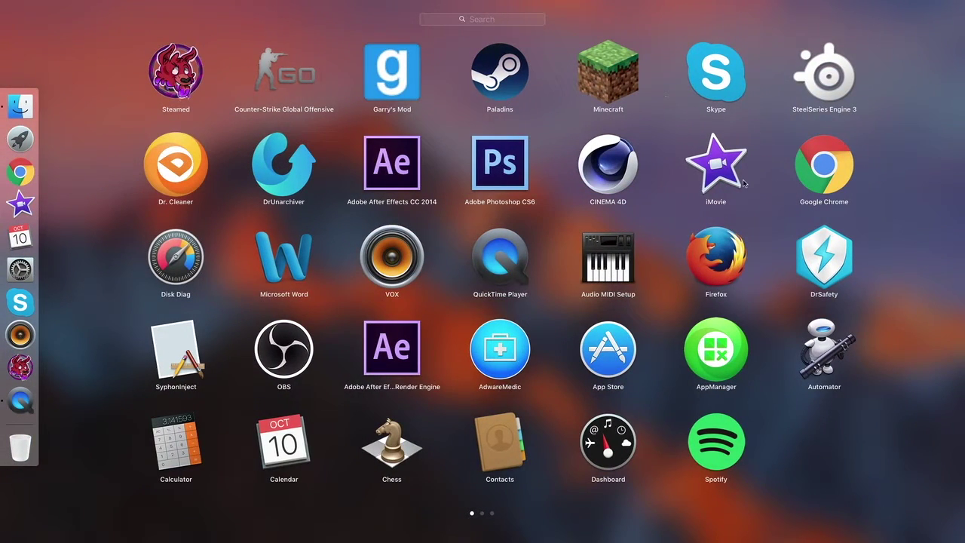
click(395, 448)
drag(395, 447, 30, 450)
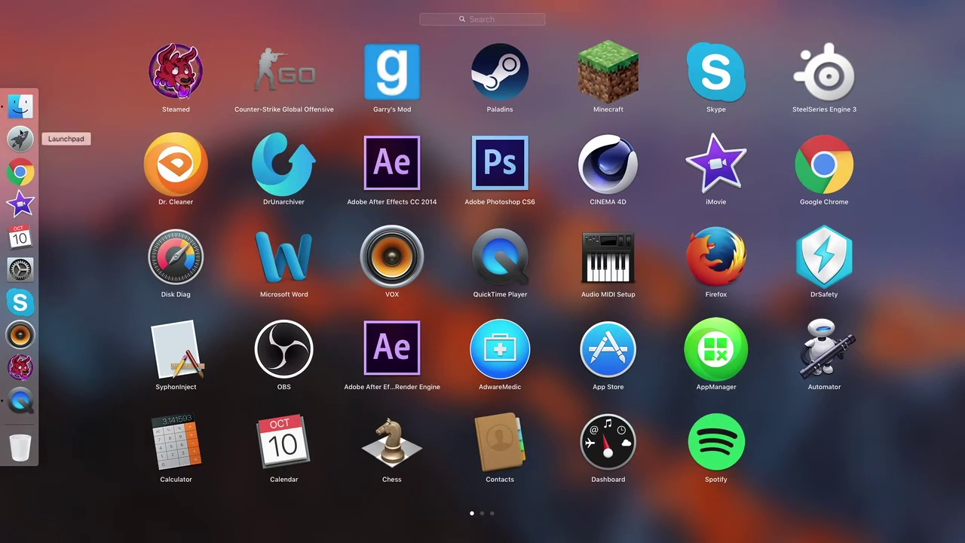
click(21, 106)
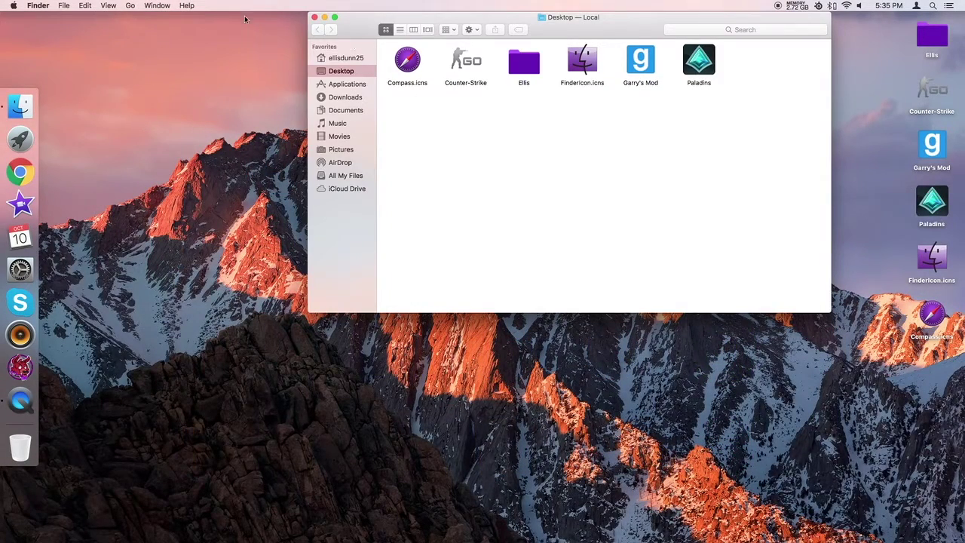
Navigate from Computer through Macintosh HD into the Applications folder
click(130, 5)
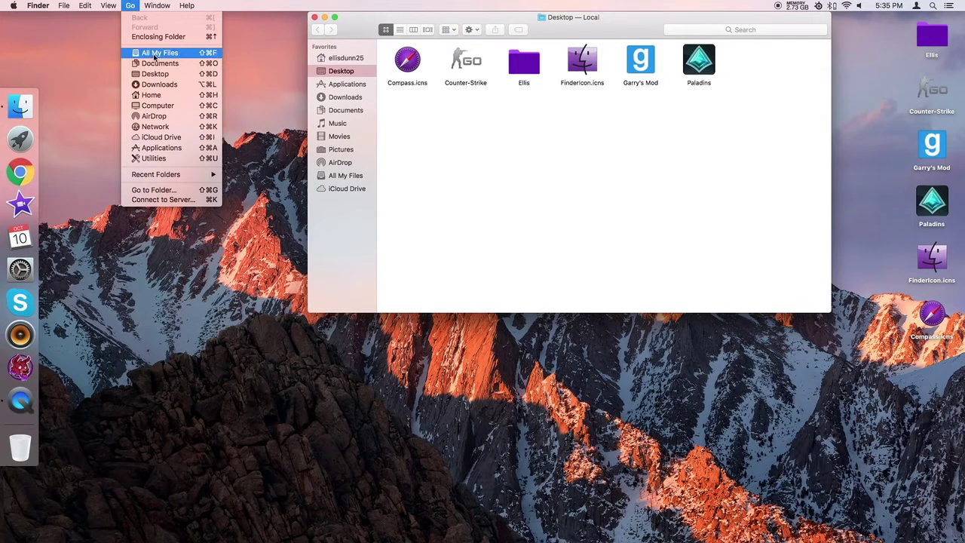
click(160, 106)
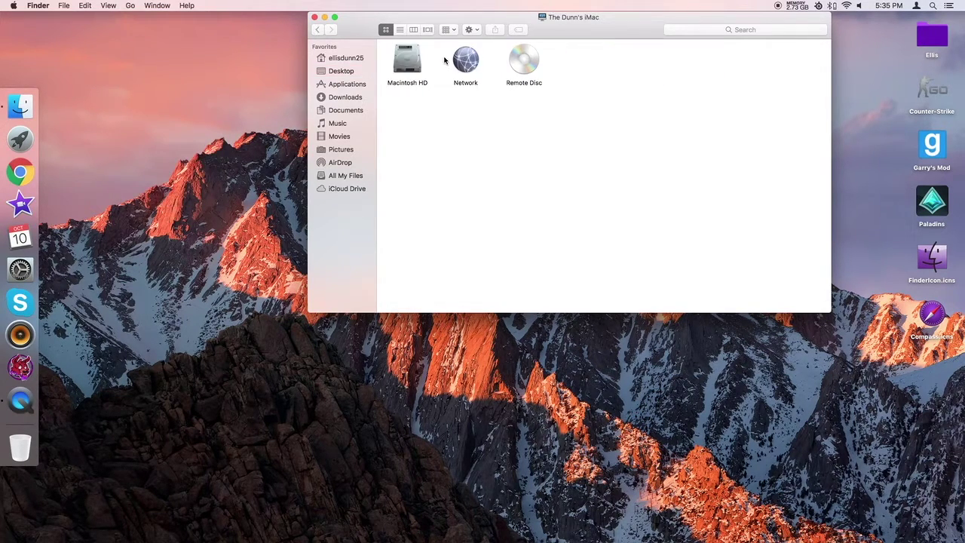
double_click(413, 58)
double_click(413, 59)
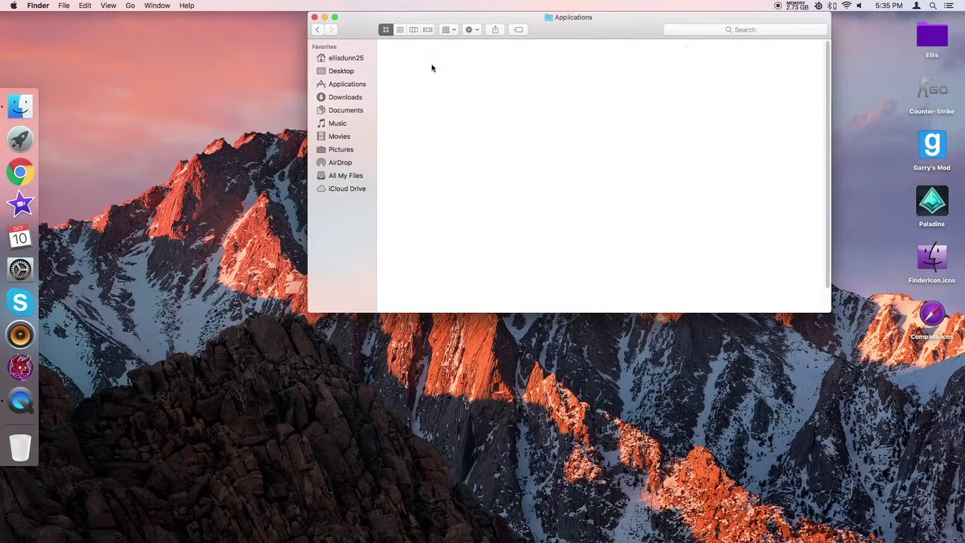
scroll(573, 188, down, 5)
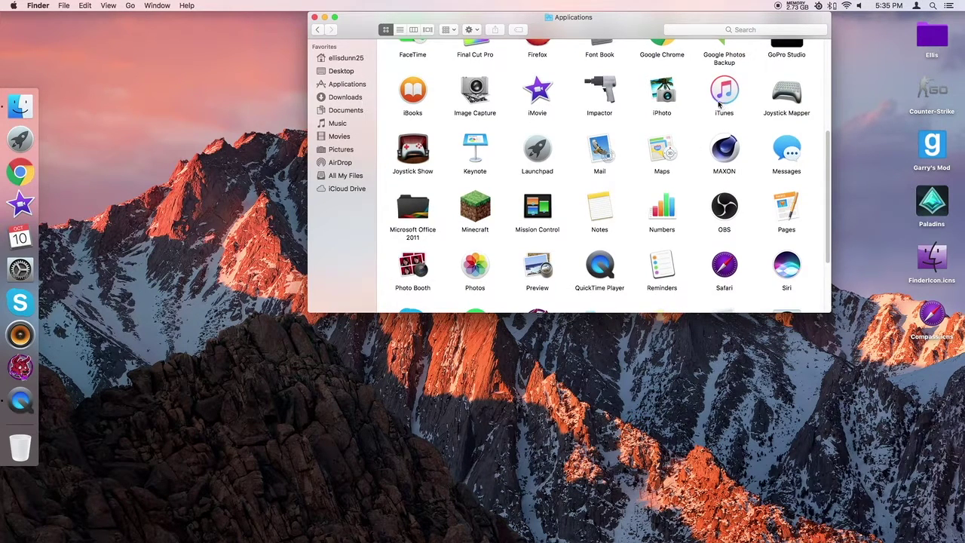
scroll(709, 111, up, 5)
scroll(694, 115, up, 1)
Try trashing Chess, acknowledge that macOS won't delete it, and close the Applications window
drag(724, 98, 48, 426)
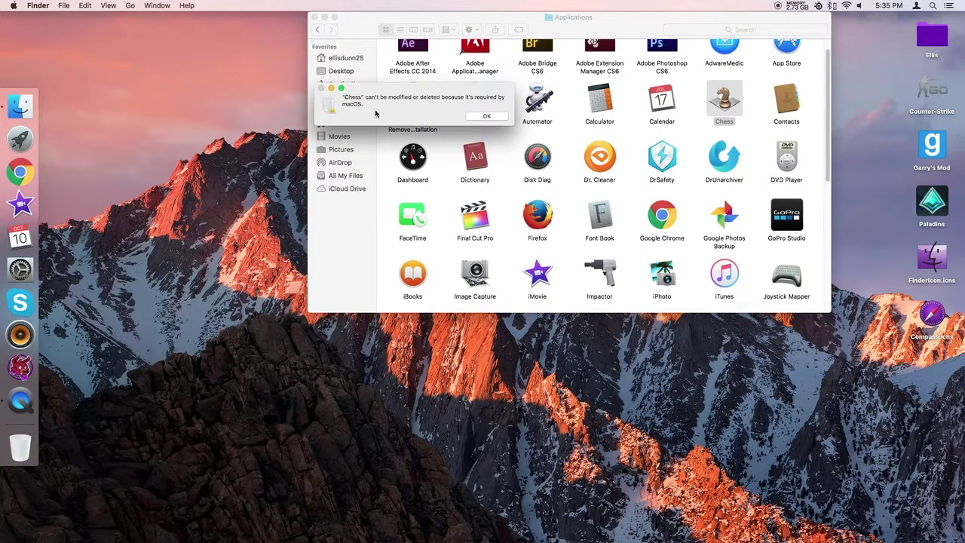
click(482, 117)
click(692, 79)
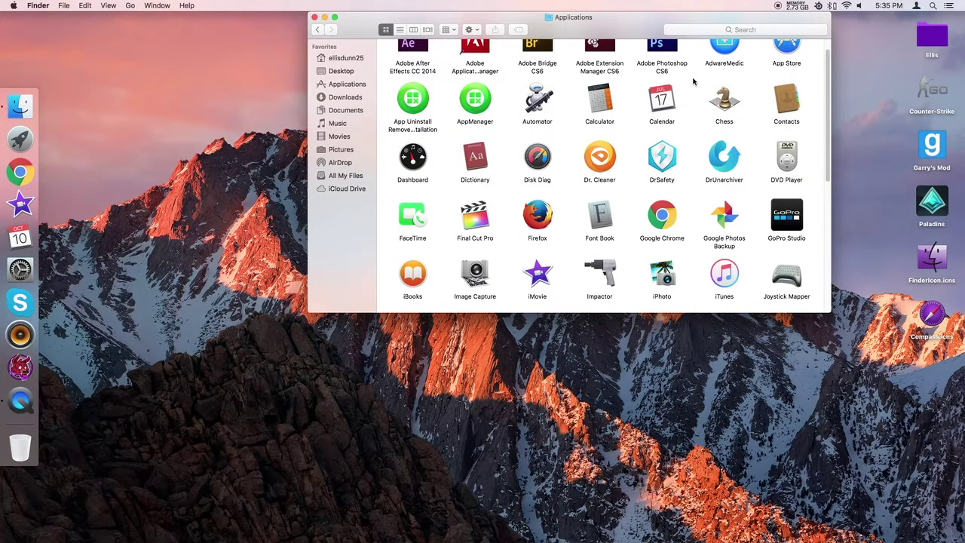
scroll(694, 87, up, 1)
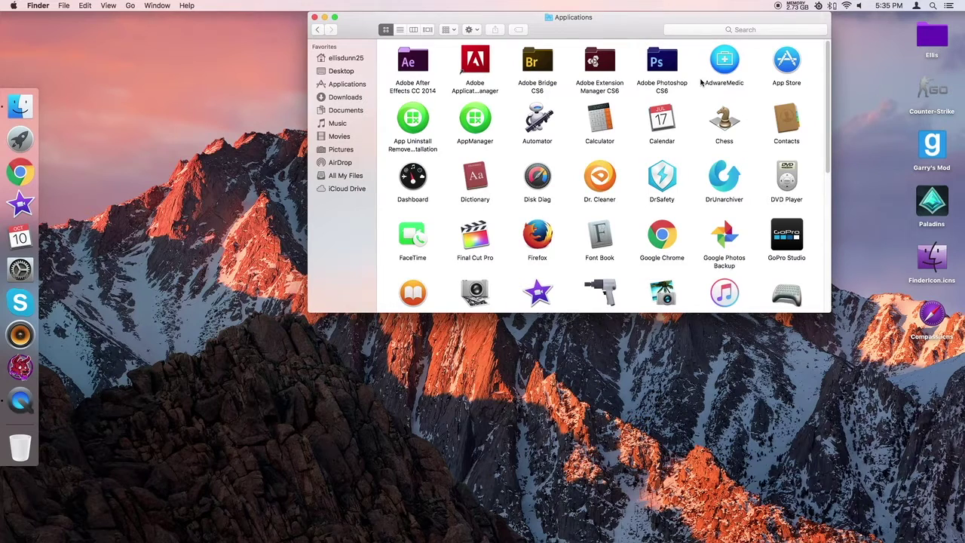
click(314, 16)
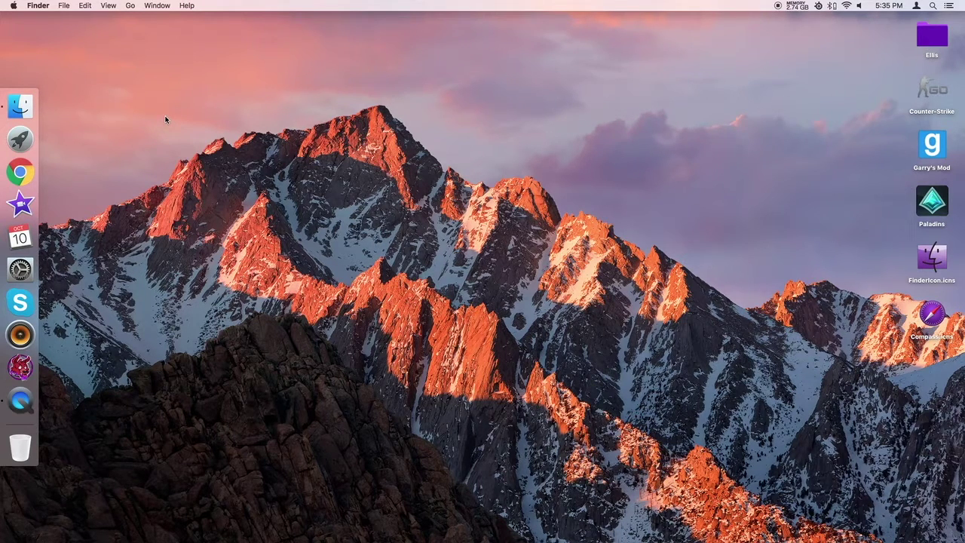
click(13, 5)
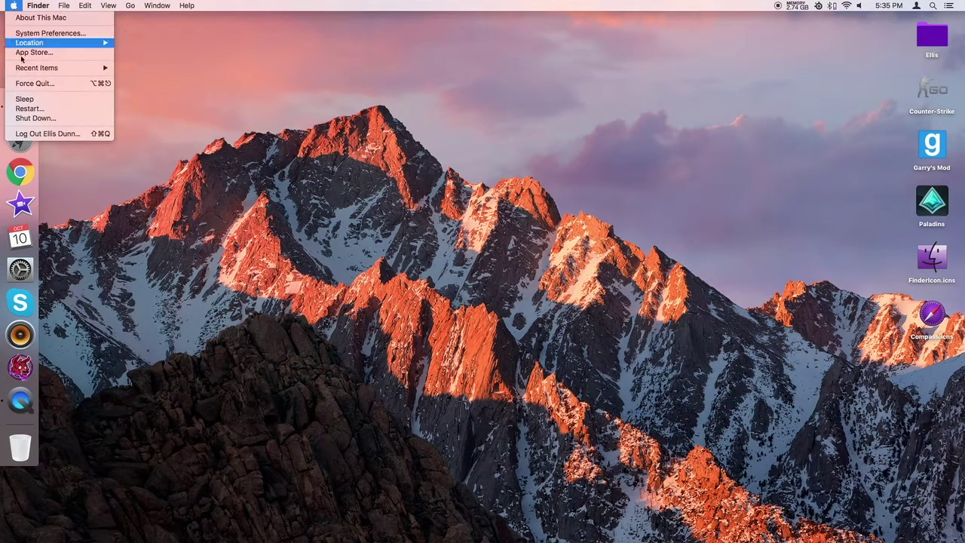
click(321, 85)
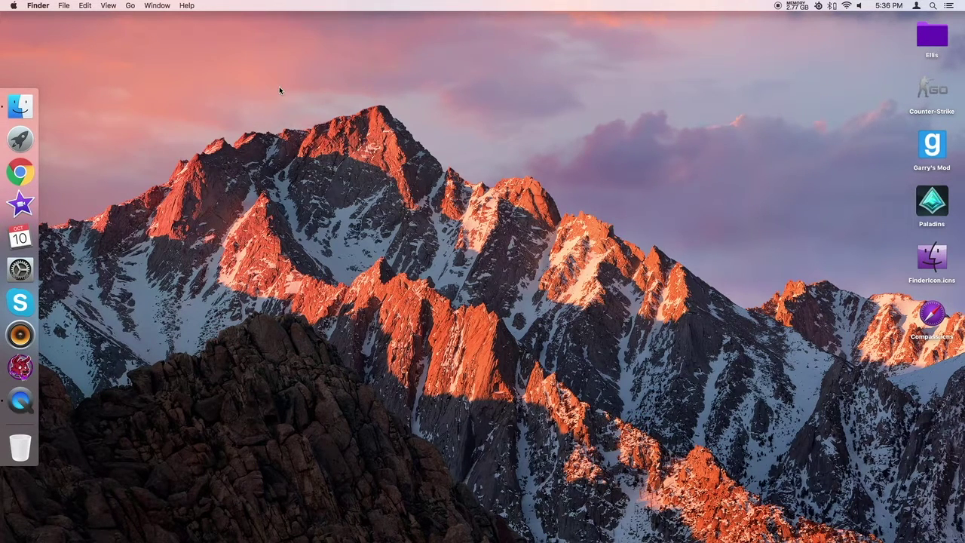
Open Spotlight, then restart the Mac from the Apple menu
click(937, 6)
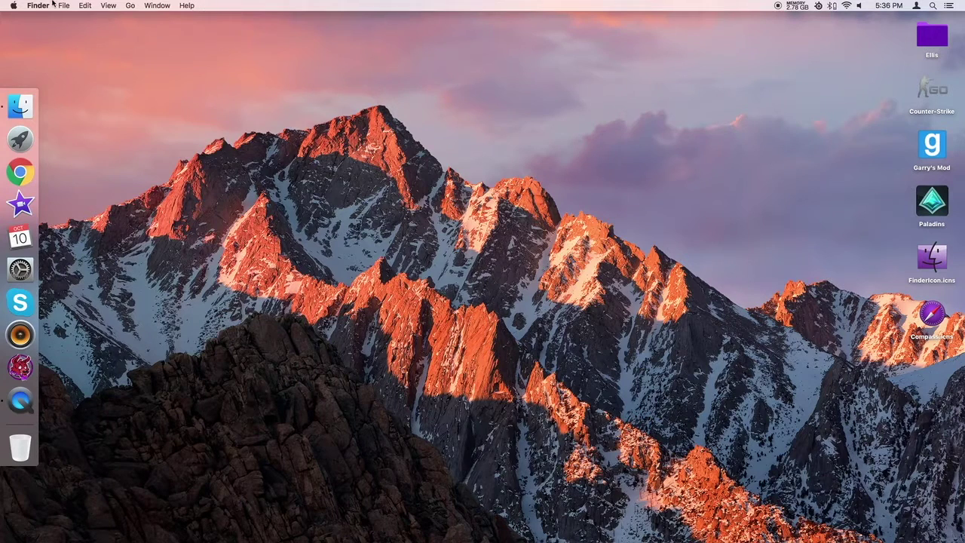
click(13, 6)
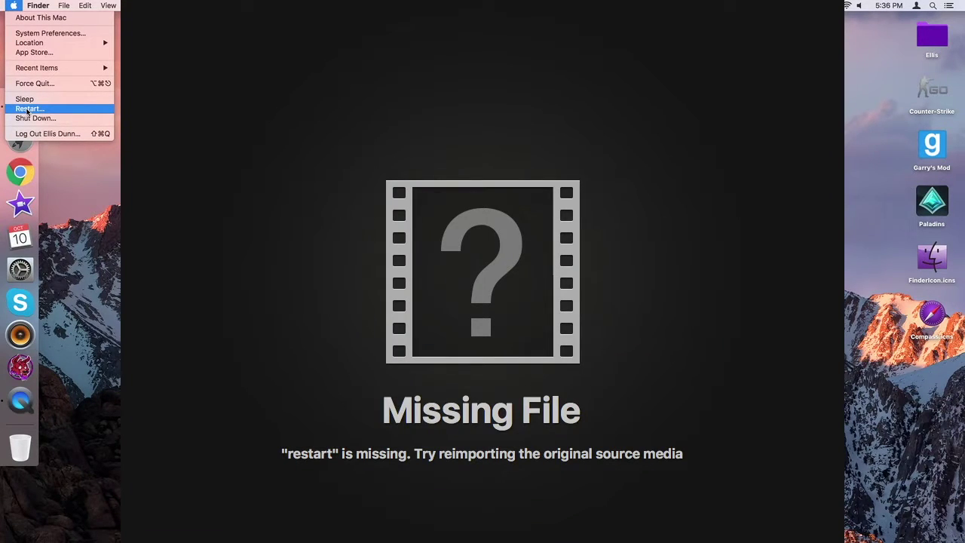
click(27, 109)
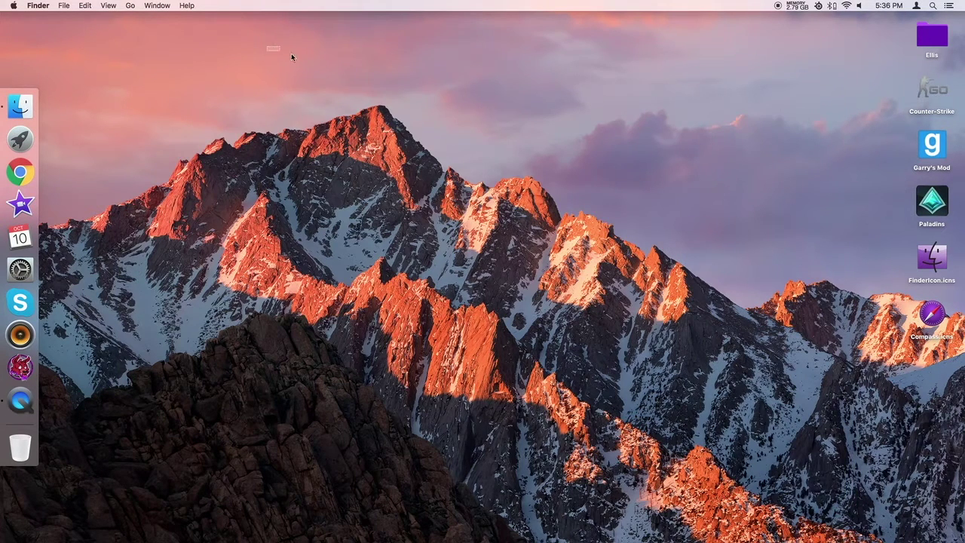
drag(291, 56, 686, 428)
Select and deselect Compass.icns on the desktop, then open a Finder window on Desktop
click(926, 312)
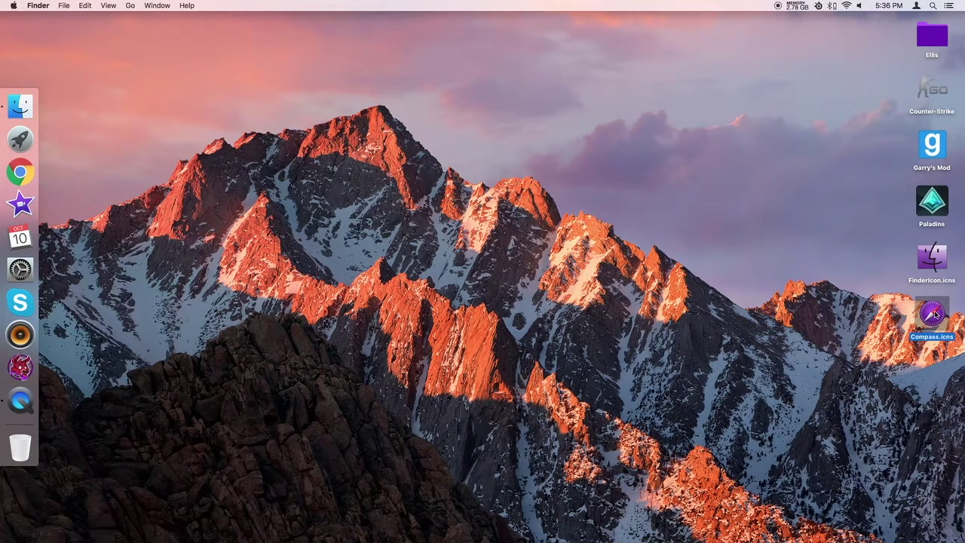
click(868, 300)
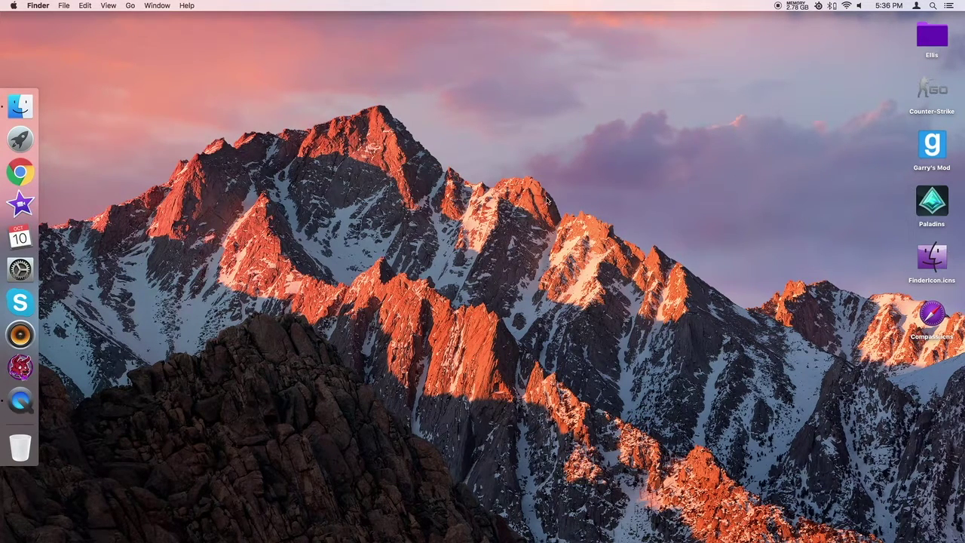
click(29, 104)
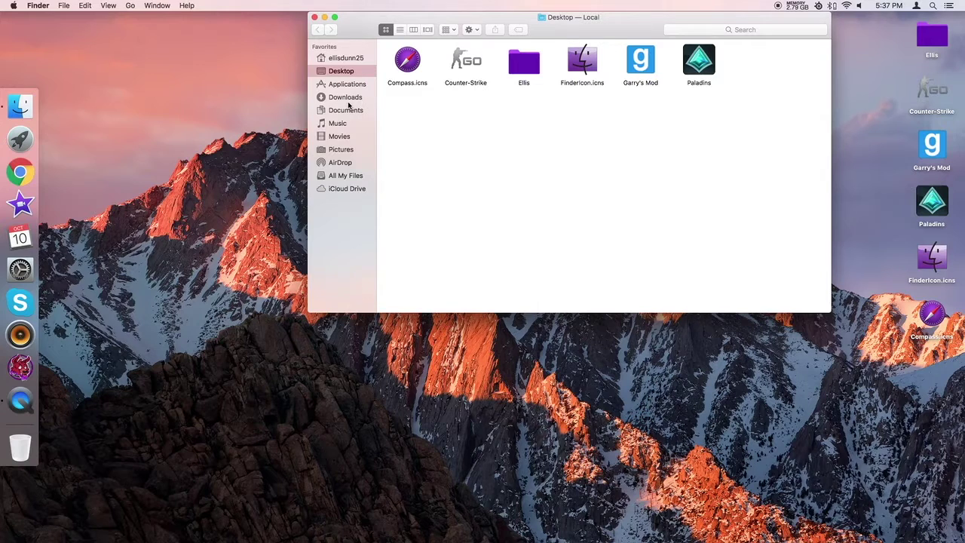
Close the Desktop window and open then cancel the Go to Folder prompt
click(314, 17)
click(129, 5)
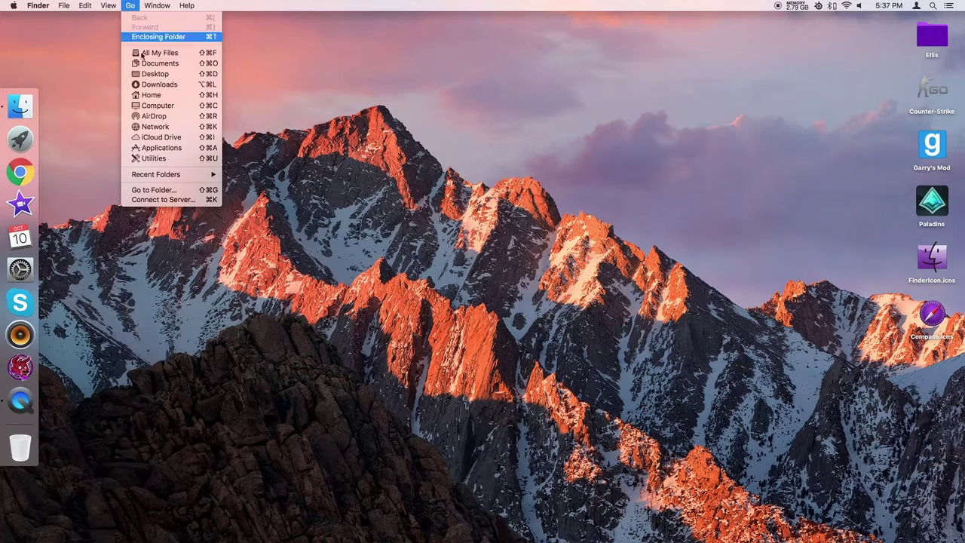
click(158, 190)
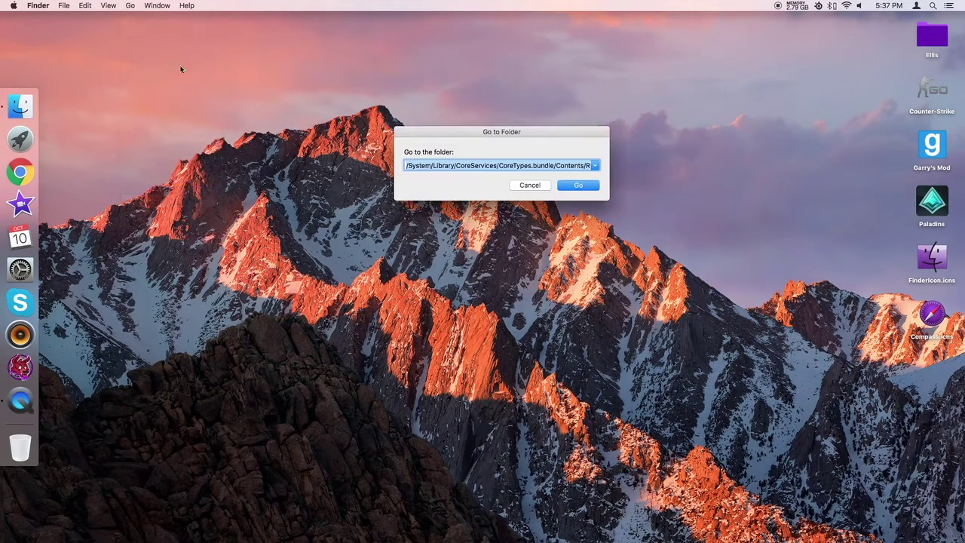
click(531, 187)
Browse Computer > Macintosh HD > Applications, scroll through it, then close that window
click(131, 5)
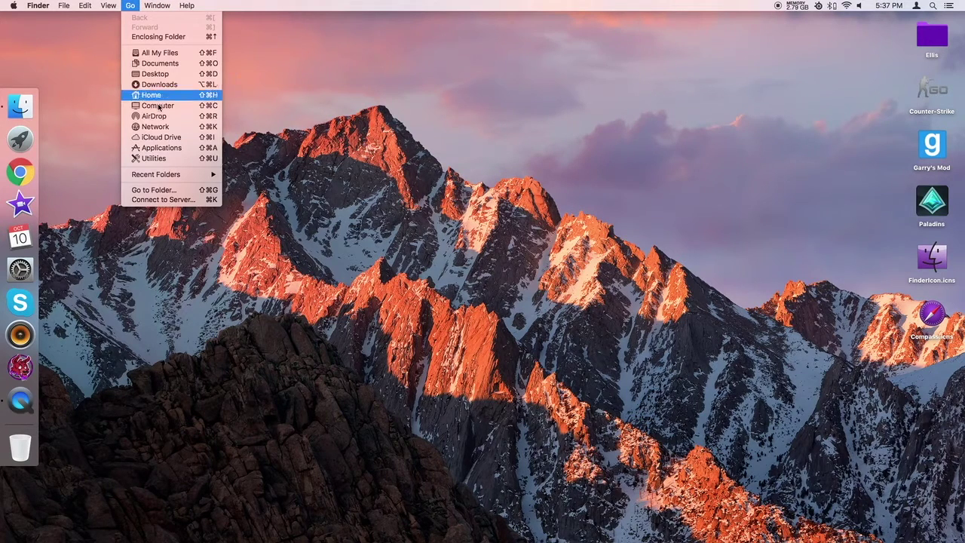
click(160, 106)
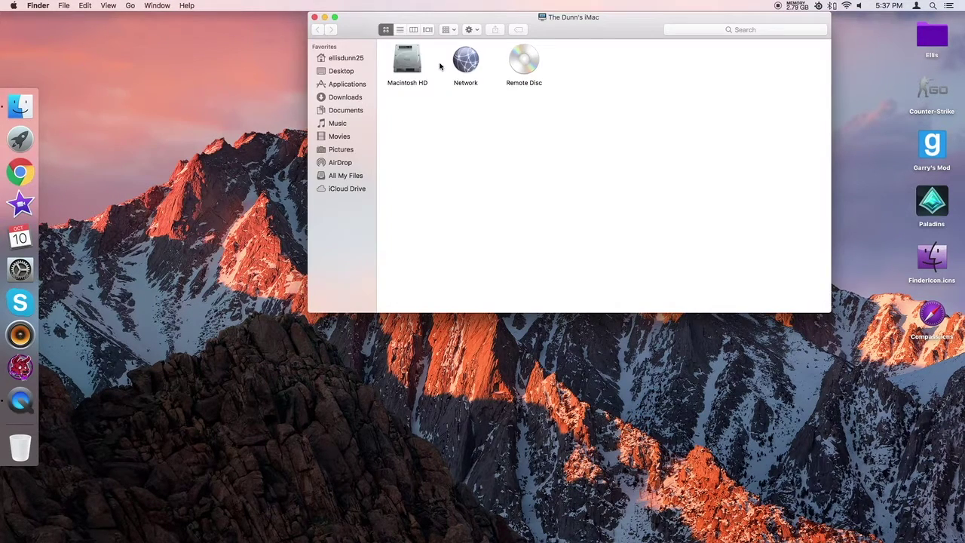
double_click(413, 62)
double_click(414, 63)
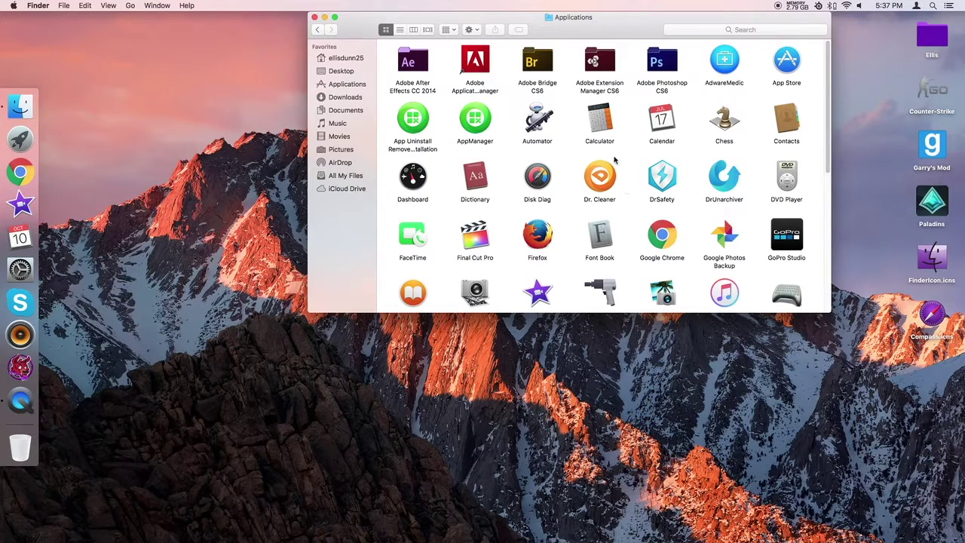
scroll(705, 112, down, 3)
scroll(705, 111, down, 10)
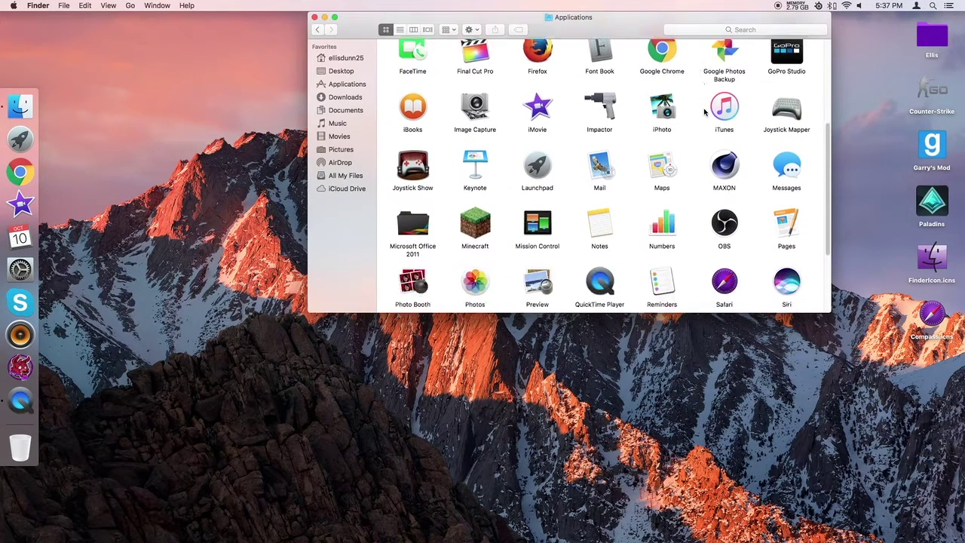
scroll(705, 112, up, 8)
scroll(705, 111, up, 5)
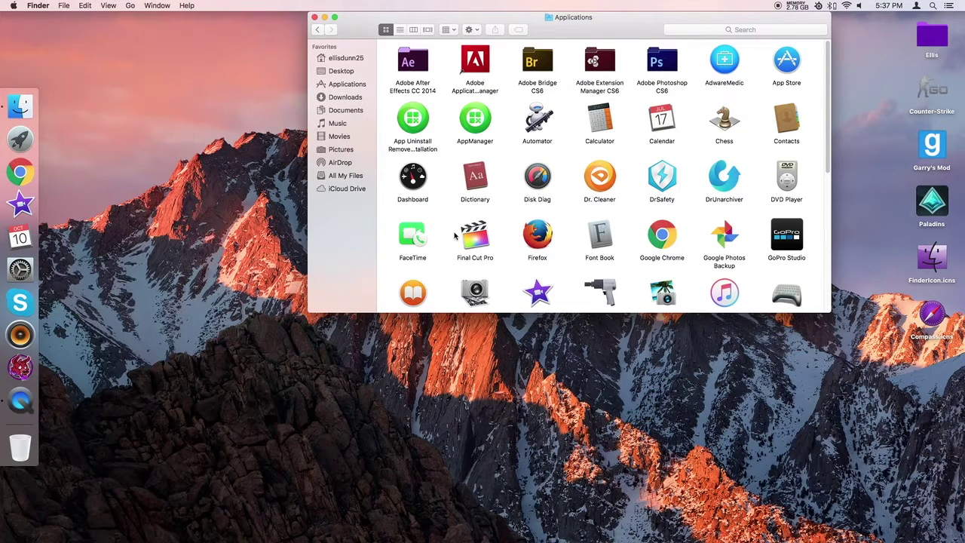
click(316, 17)
From Finder's Dock menu, cancel Go to Folder, then start a new Find search window
right_click(17, 100)
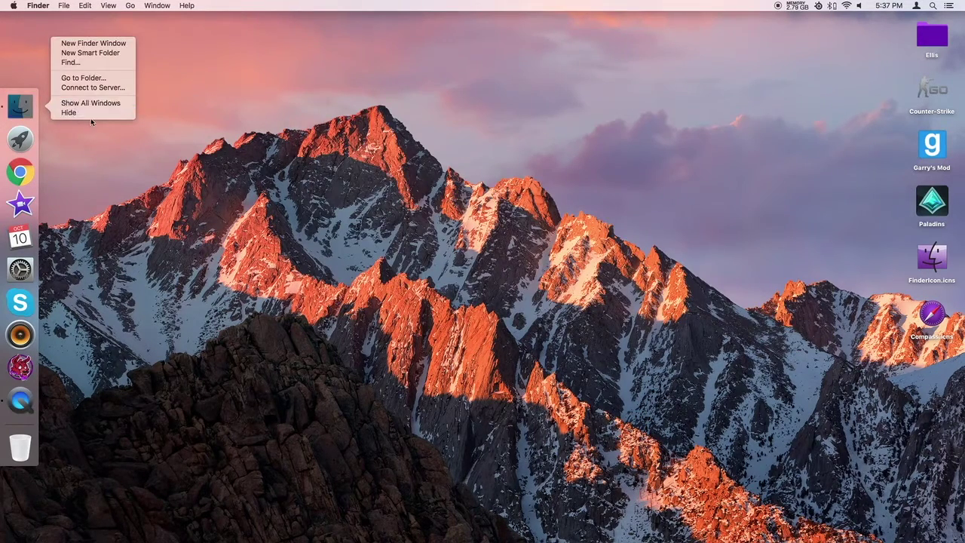
click(83, 79)
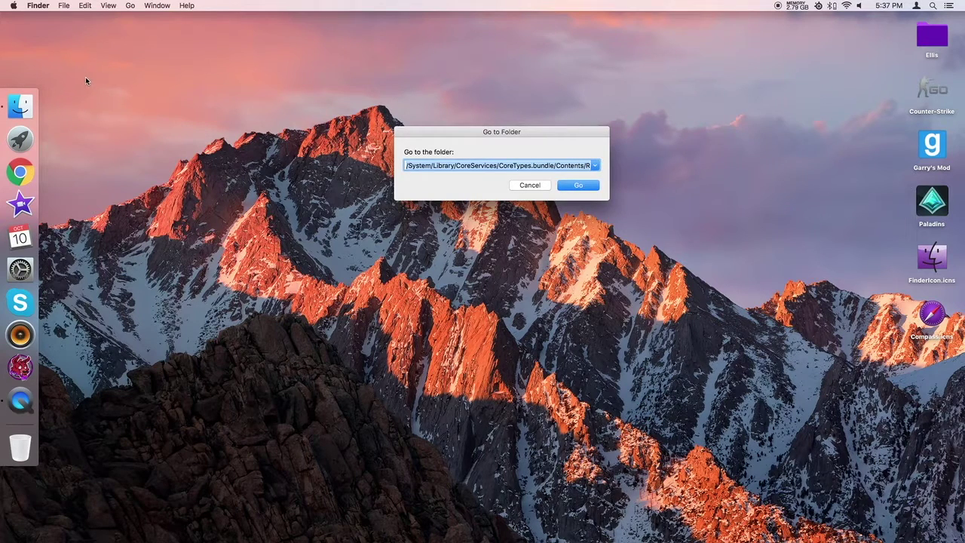
click(526, 187)
right_click(20, 105)
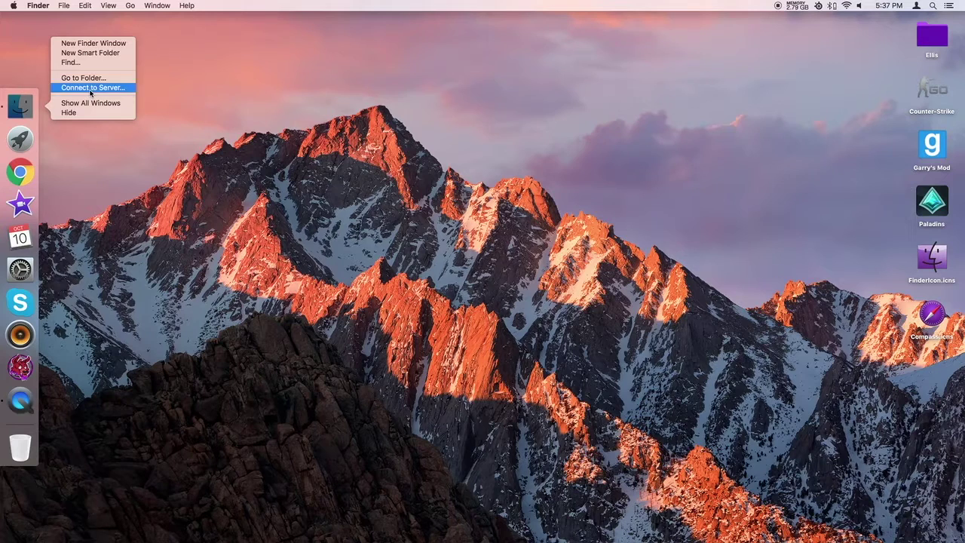
click(87, 64)
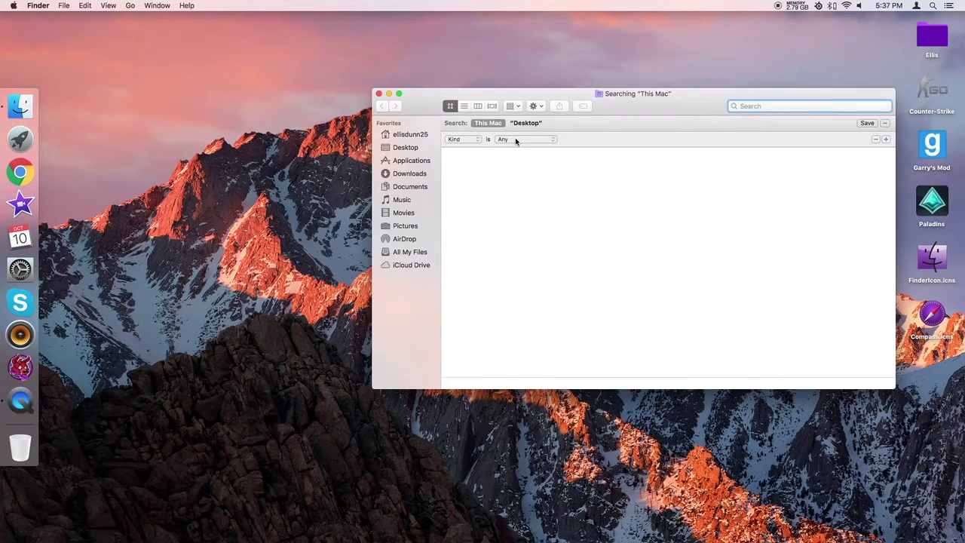
Browse the Desktop, Movies, home and Applications sidebar folders, then close the window
click(410, 150)
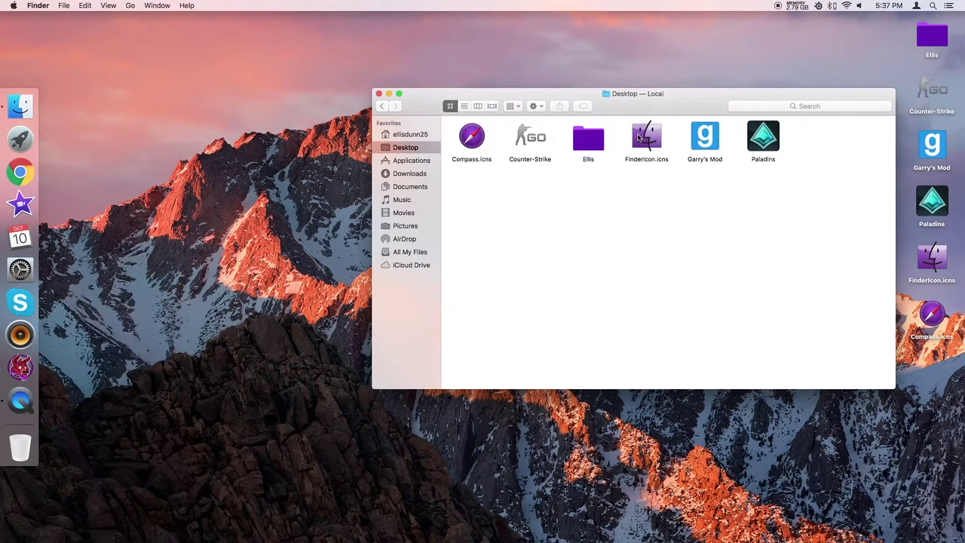
click(414, 213)
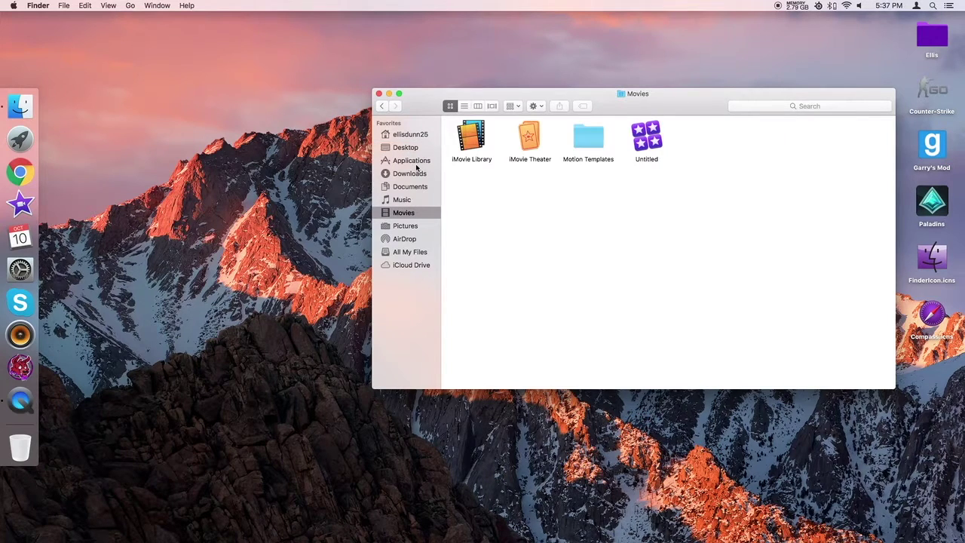
click(413, 134)
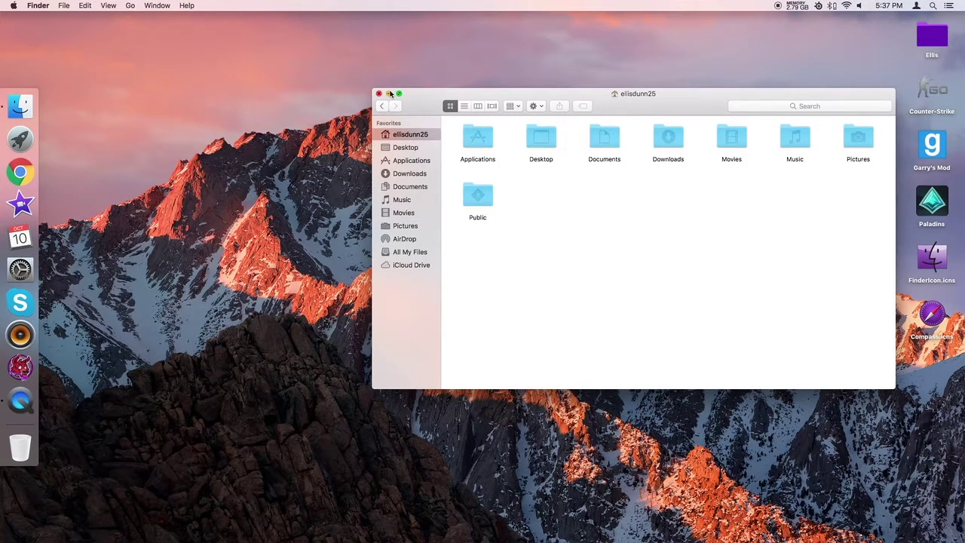
click(403, 149)
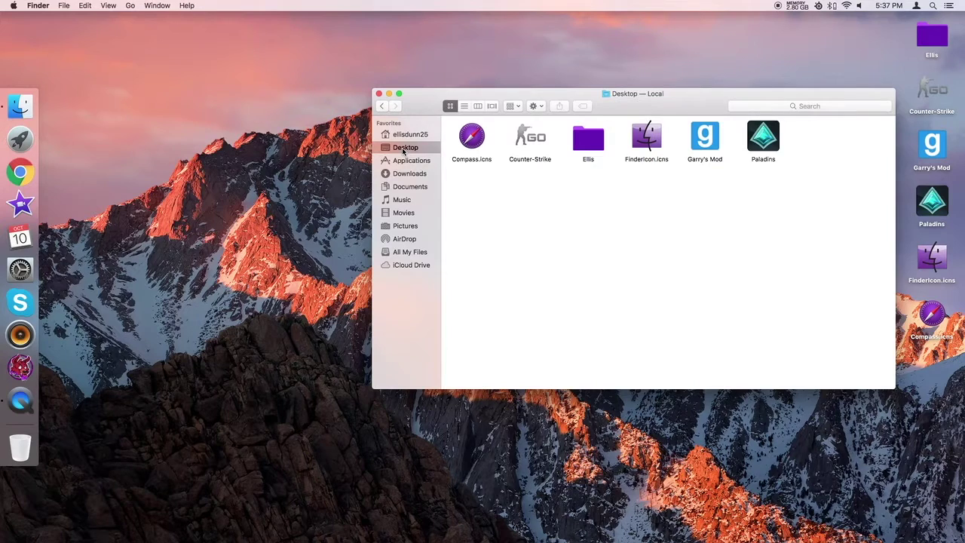
click(413, 165)
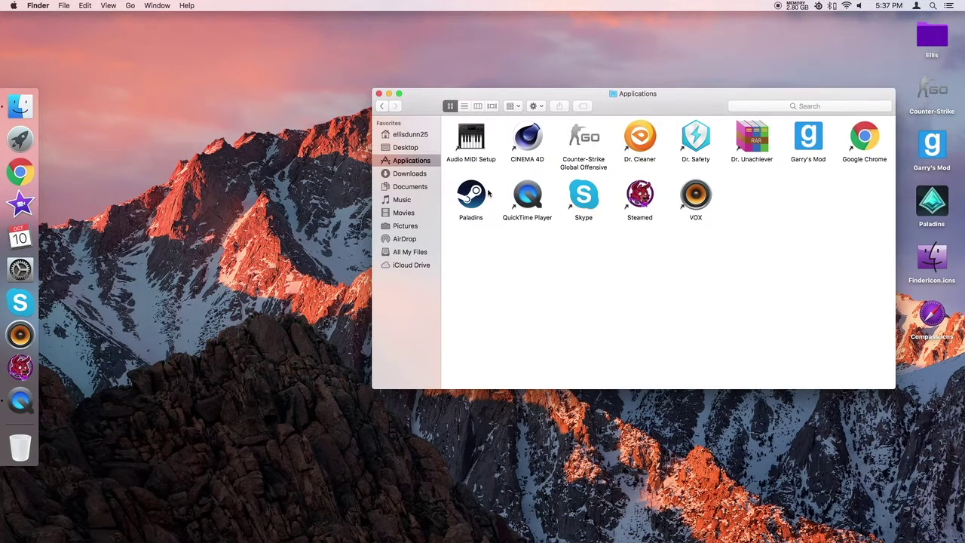
click(378, 93)
Open Computer > Macintosh HD > Applications and scroll down toward Safari
click(135, 5)
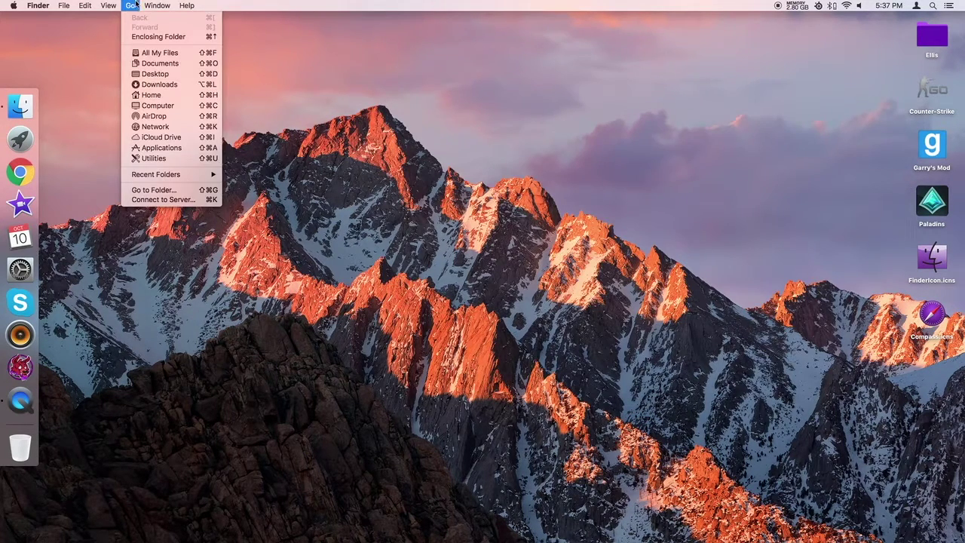
click(11, 97)
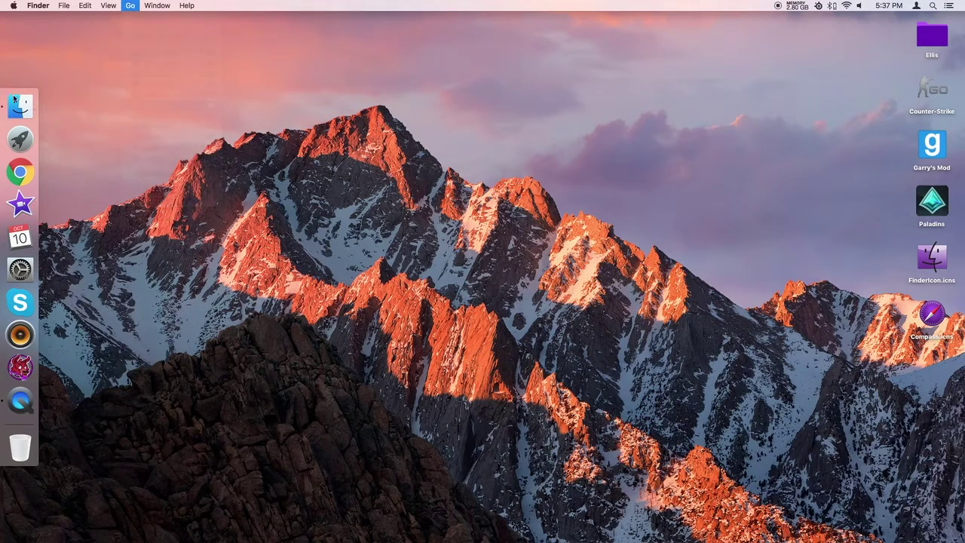
double_click(416, 67)
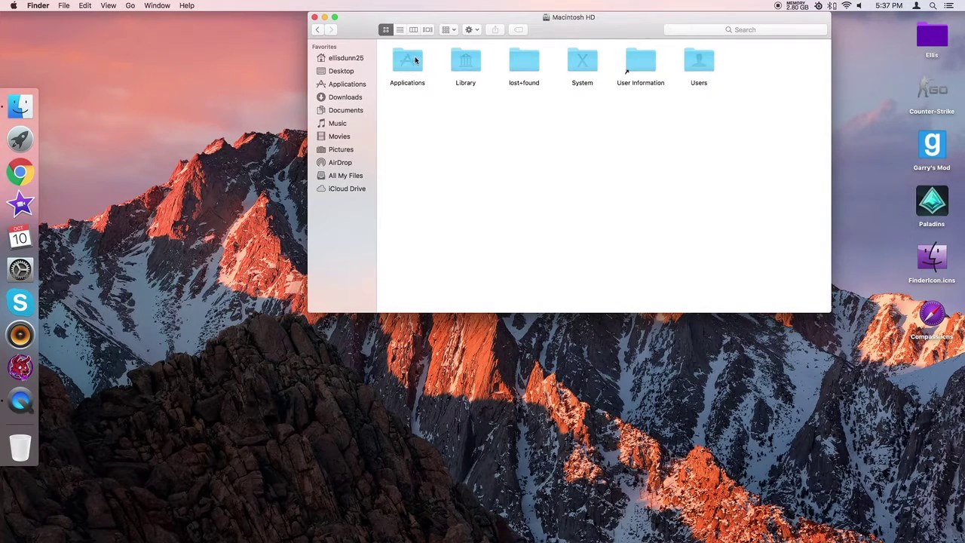
double_click(410, 54)
scroll(641, 160, down, 3)
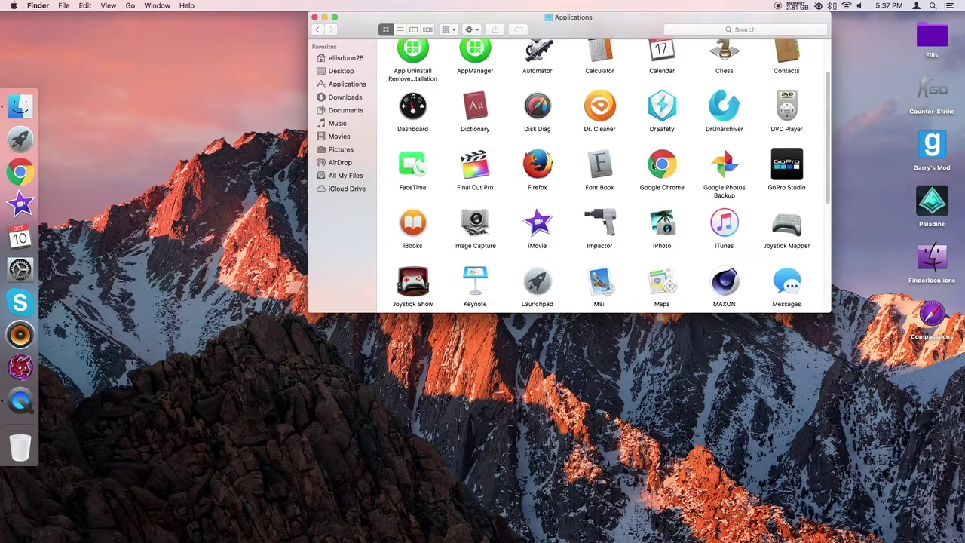
scroll(653, 168, down, 5)
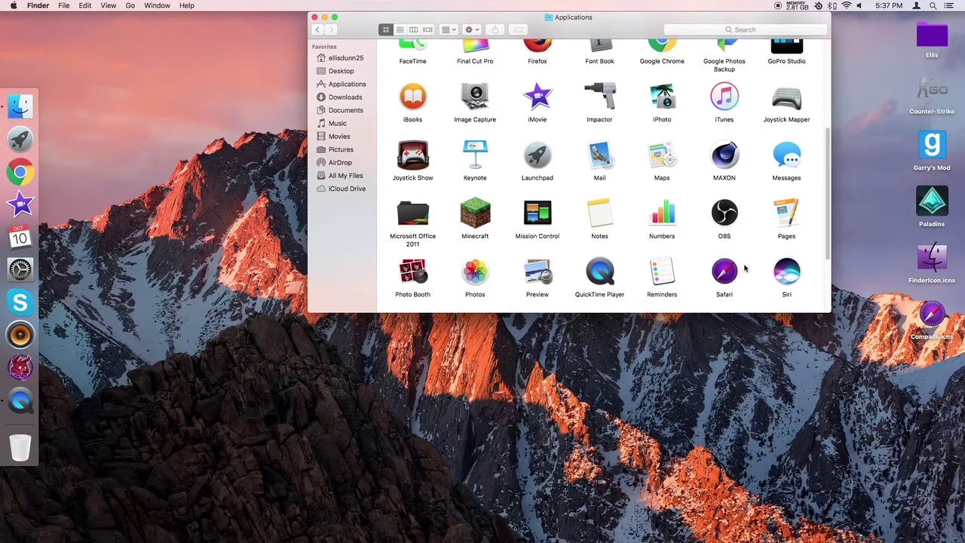
Open Safari's Get Info window, then preview and close Compass.icns
right_click(731, 275)
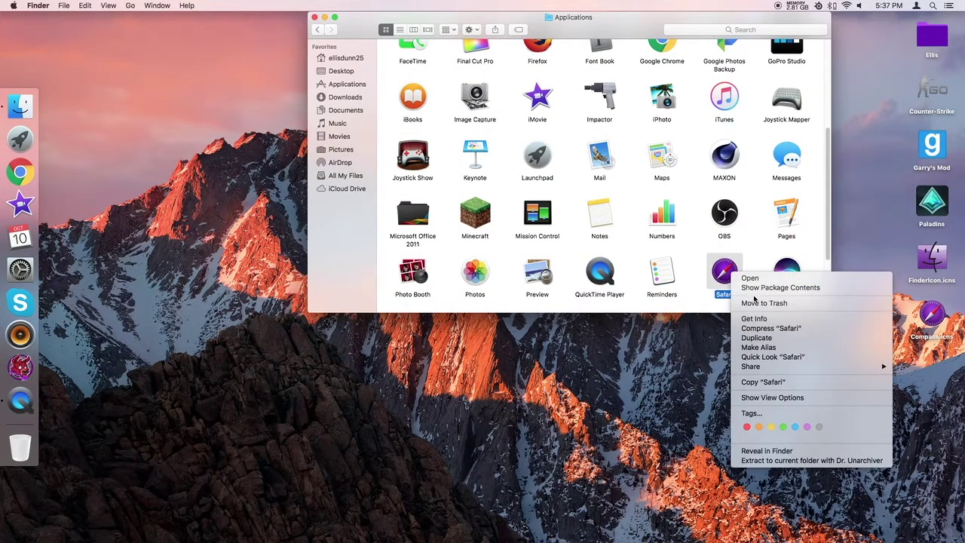
click(754, 318)
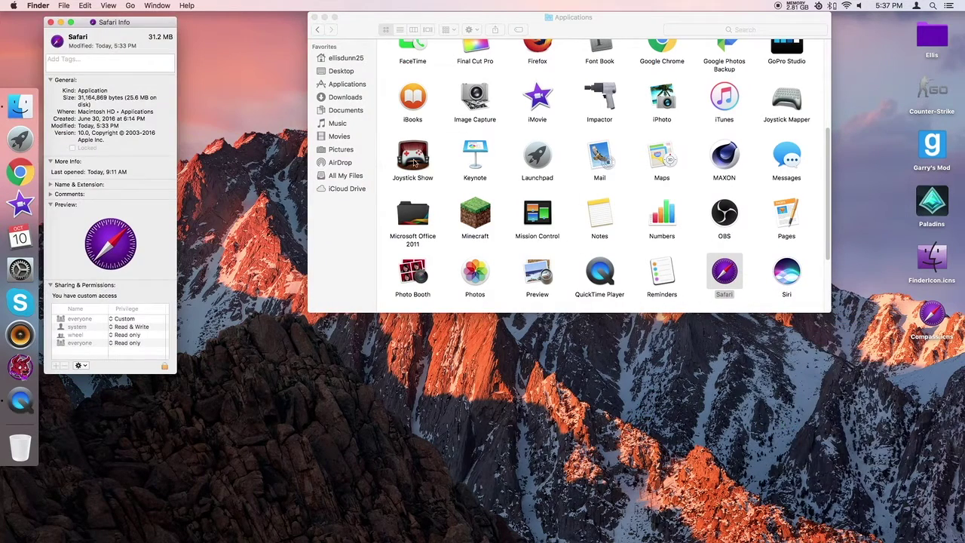
double_click(932, 315)
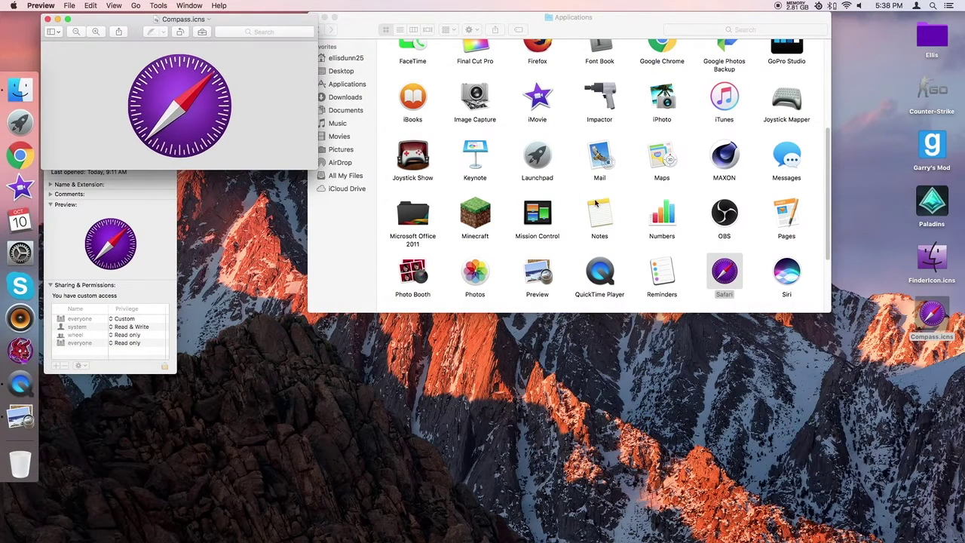
click(47, 18)
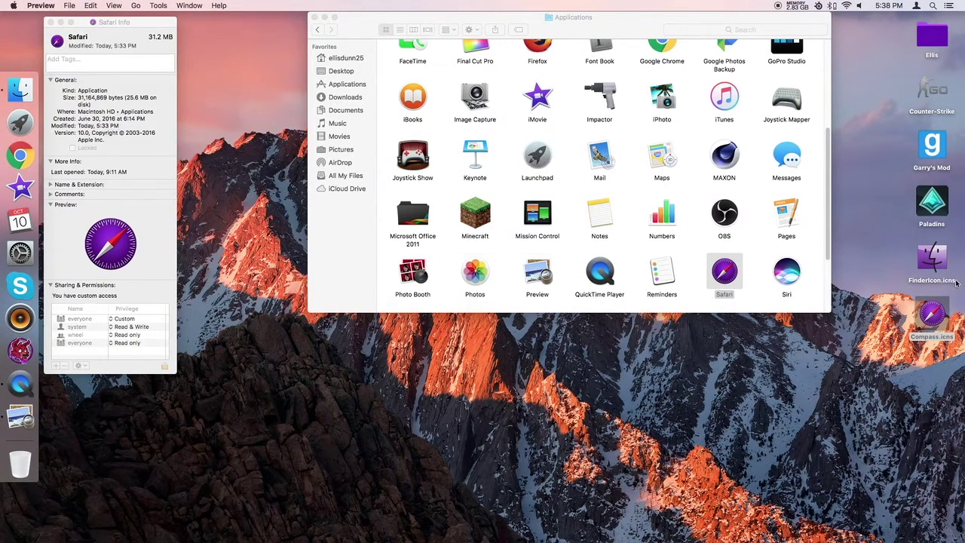
Open Compass.icns in Preview from its context menu and close Preview
right_click(935, 317)
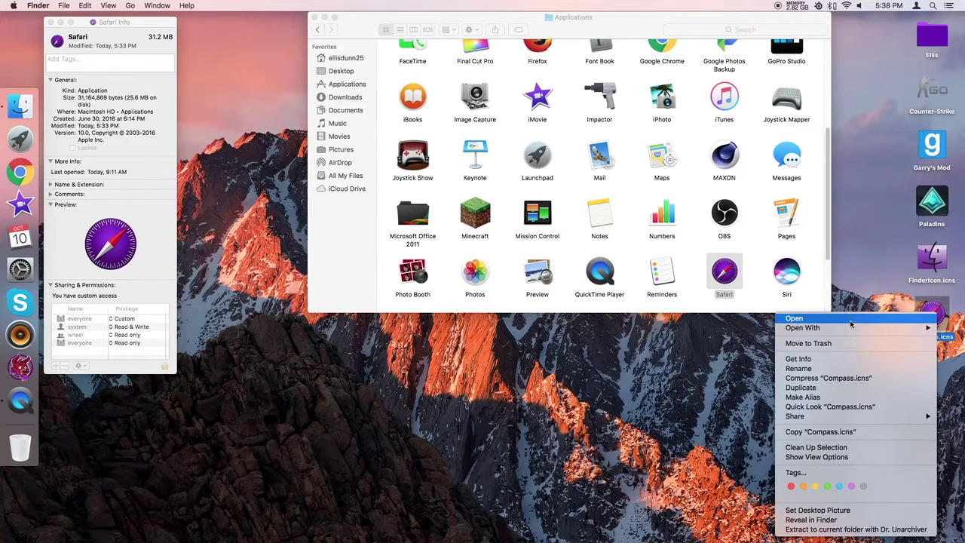
click(798, 318)
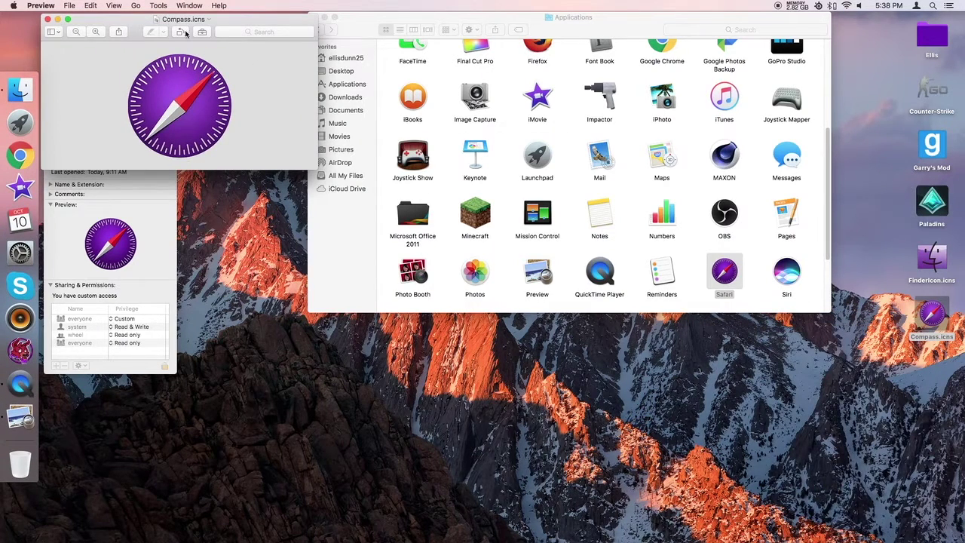
click(47, 19)
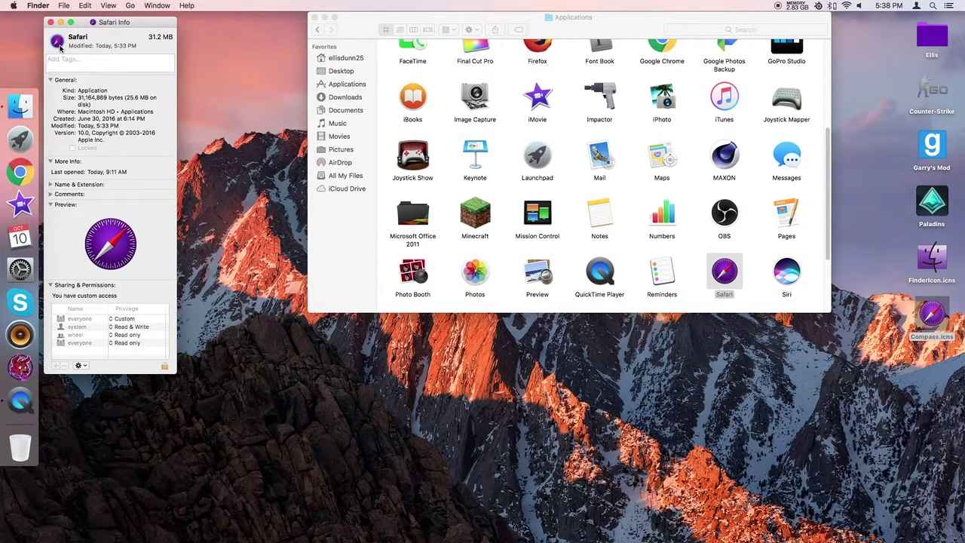
Paste the Compass image as Safari's icon, authorizing with the admin password
key(super+v)
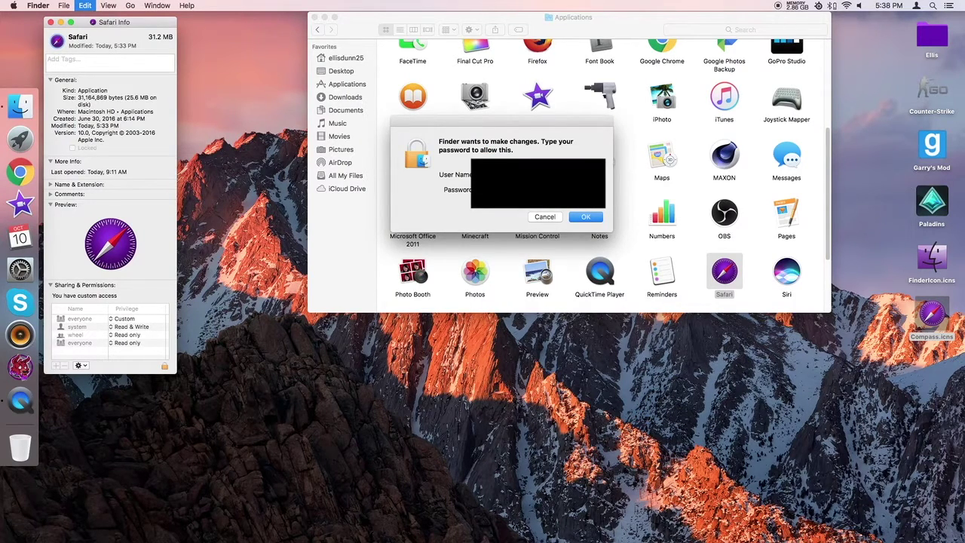
key(Return)
click(135, 64)
click(98, 129)
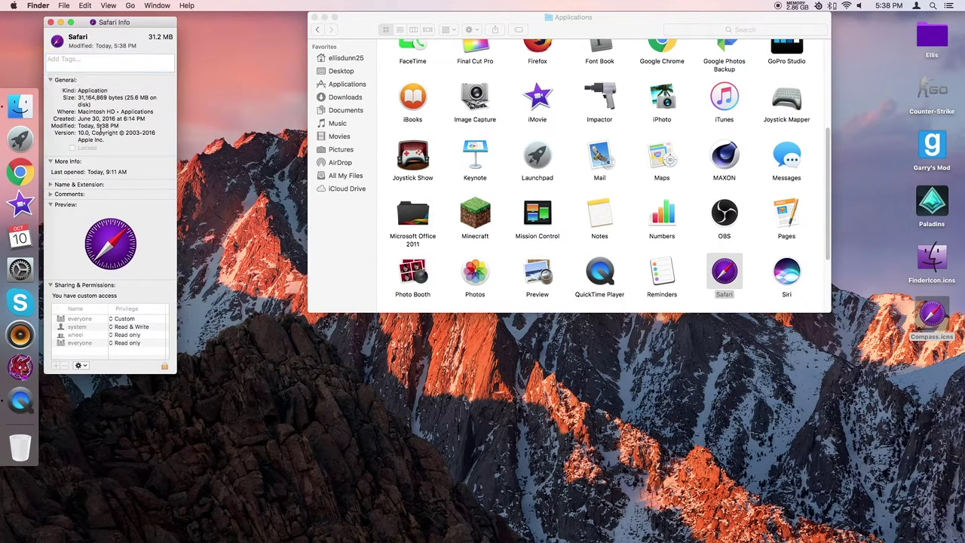
Close Safari's Info window and launch Safari, dismissing the default-browser prompt
click(50, 21)
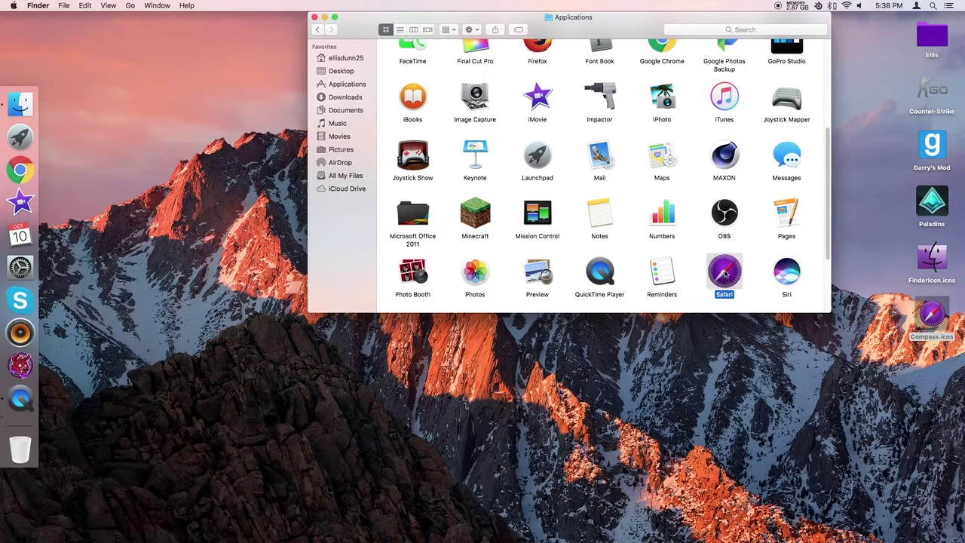
double_click(725, 276)
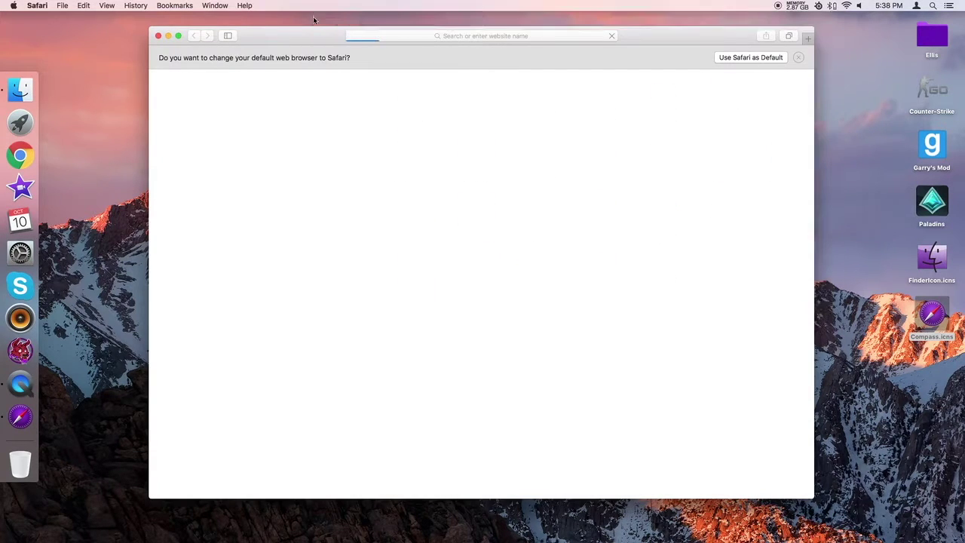
click(796, 44)
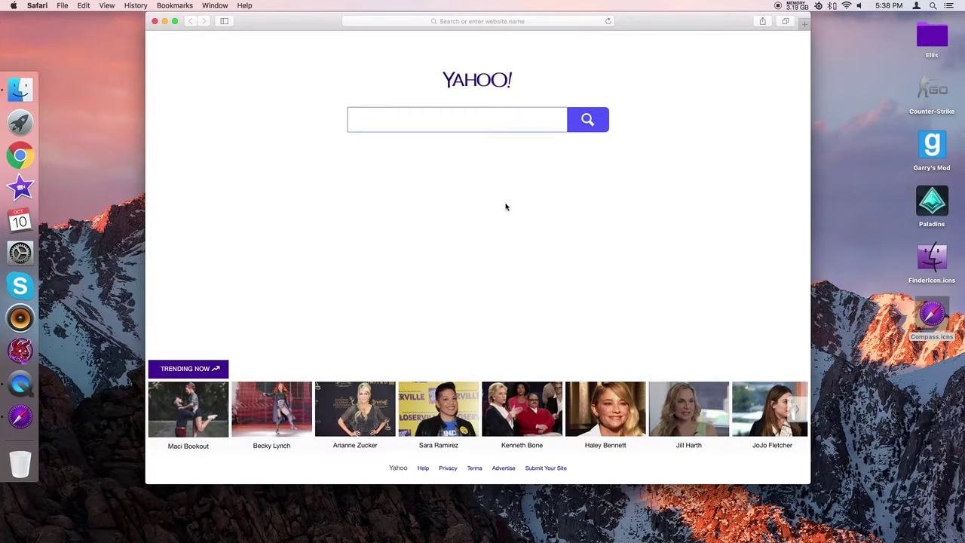